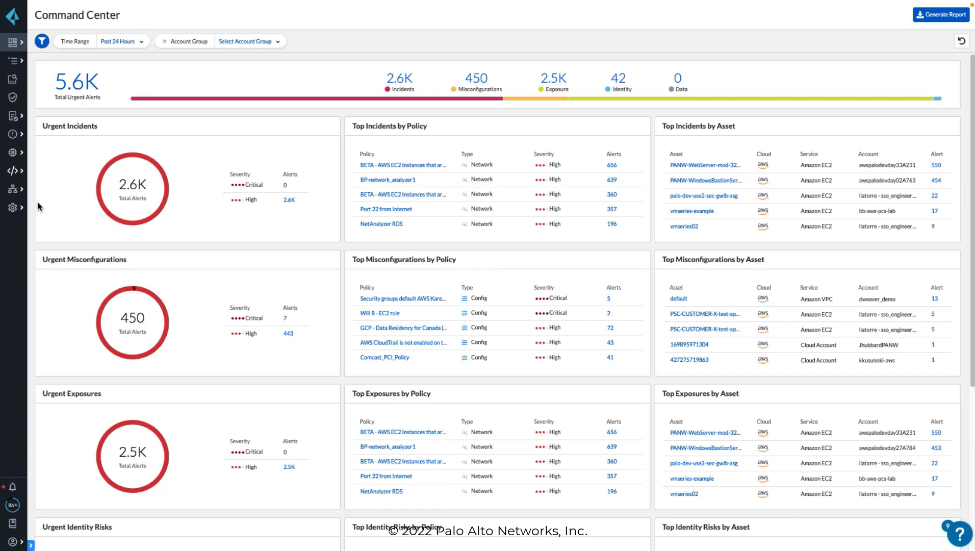
Step: Open the alert reports list and start a new alert report of type Cloud Security Assessment
{"action": "left_click", "coordinate": [24, 138]}
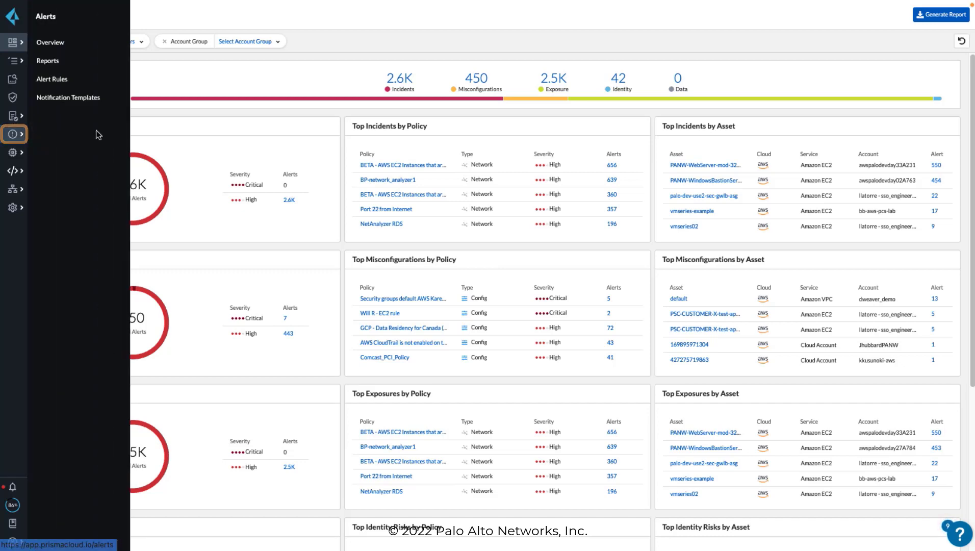
{"action": "left_click", "coordinate": [88, 62]}
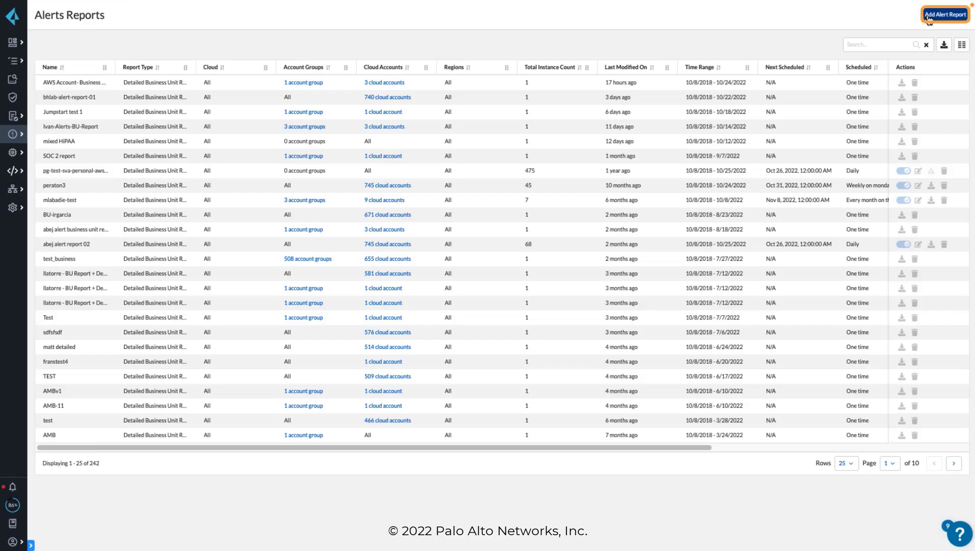
{"action": "left_click", "coordinate": [928, 15]}
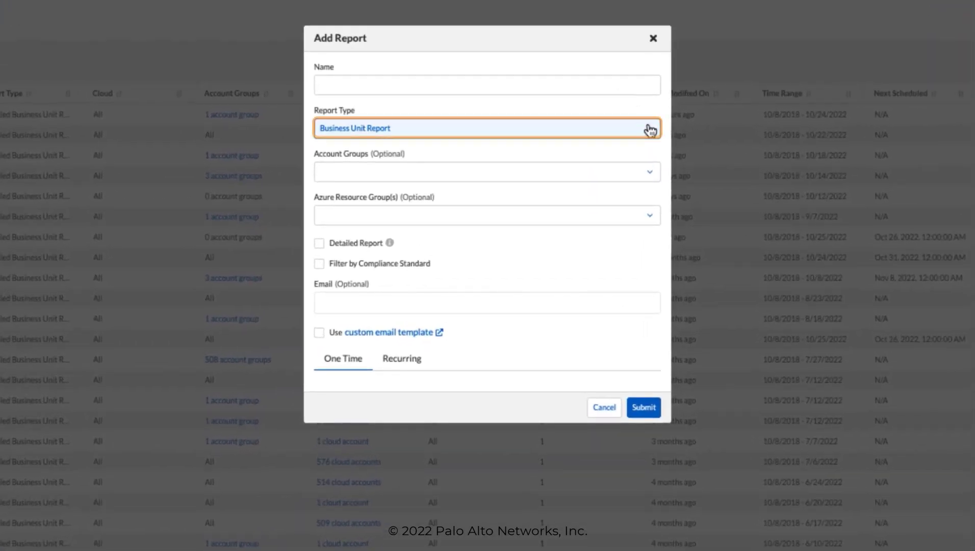
{"action": "left_click", "coordinate": [650, 131]}
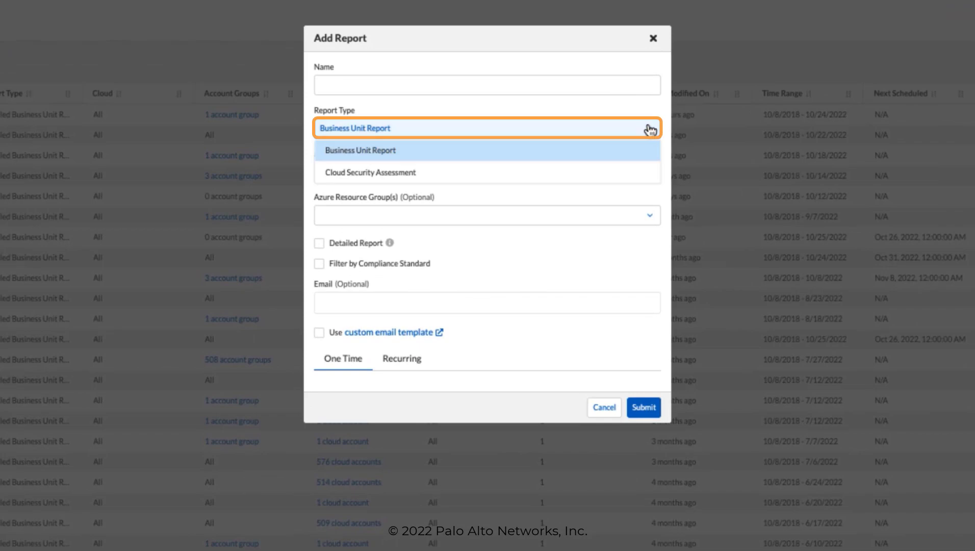
{"action": "left_click", "coordinate": [546, 173]}
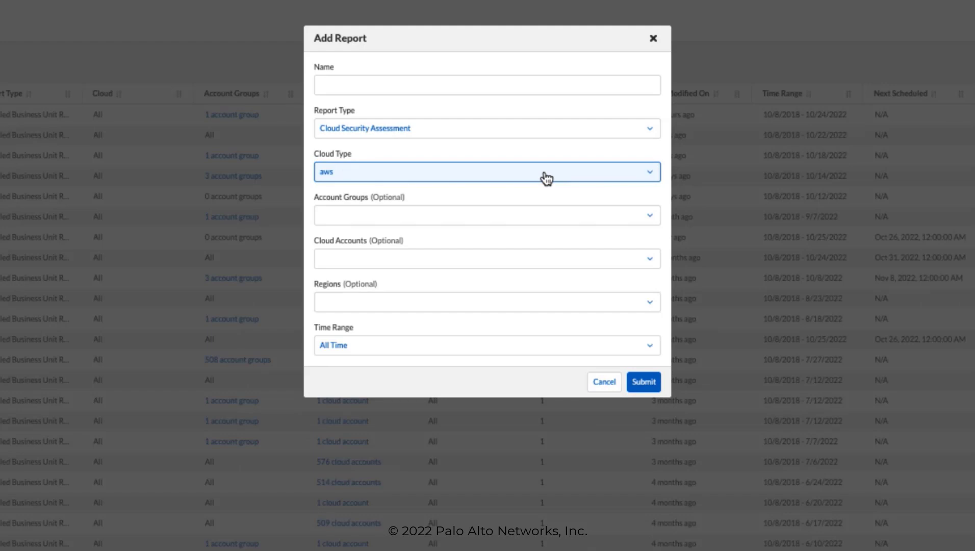
Step: Keep aws as the cloud type and paste the report name, the owner's name followed by 'AWS Cloud Security Report'
{"action": "left_click", "coordinate": [649, 173]}
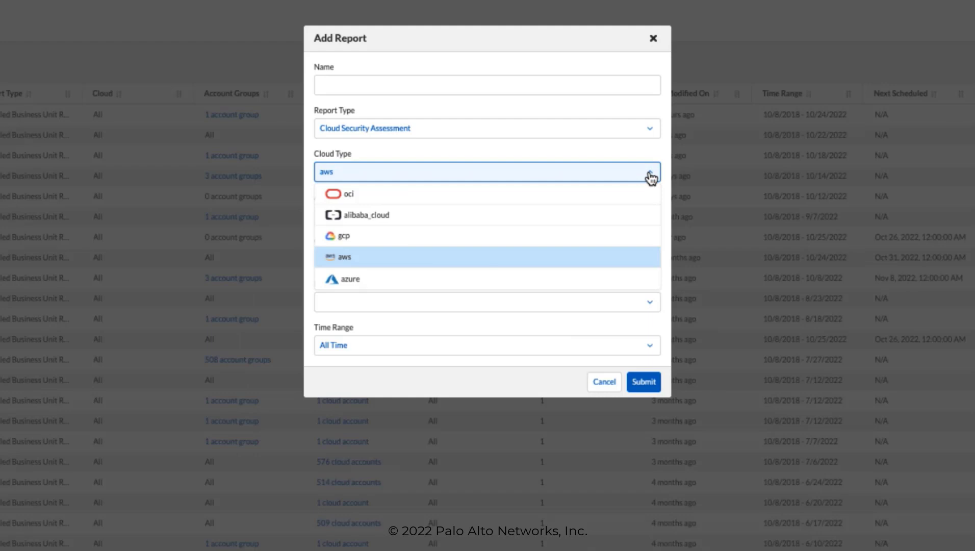
{"action": "left_click", "coordinate": [648, 174]}
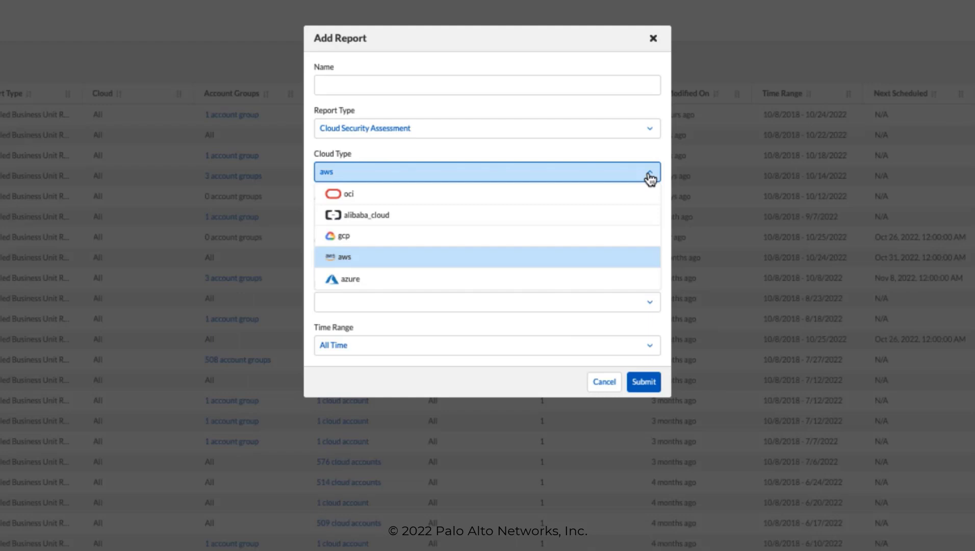
{"action": "left_click", "coordinate": [649, 177]}
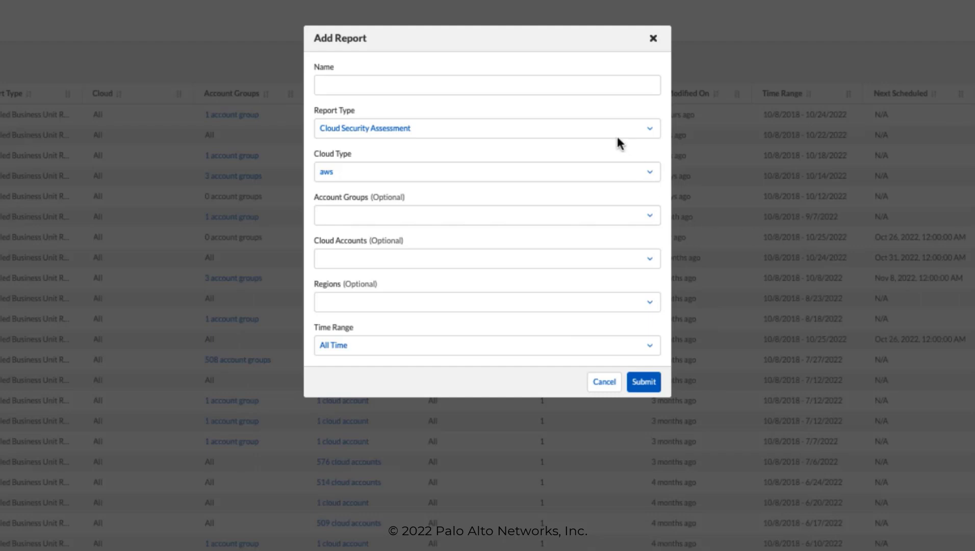
{"action": "left_click", "coordinate": [371, 84]}
{"action": "type", "text": "Jordan AWS Cloud Security Report"}
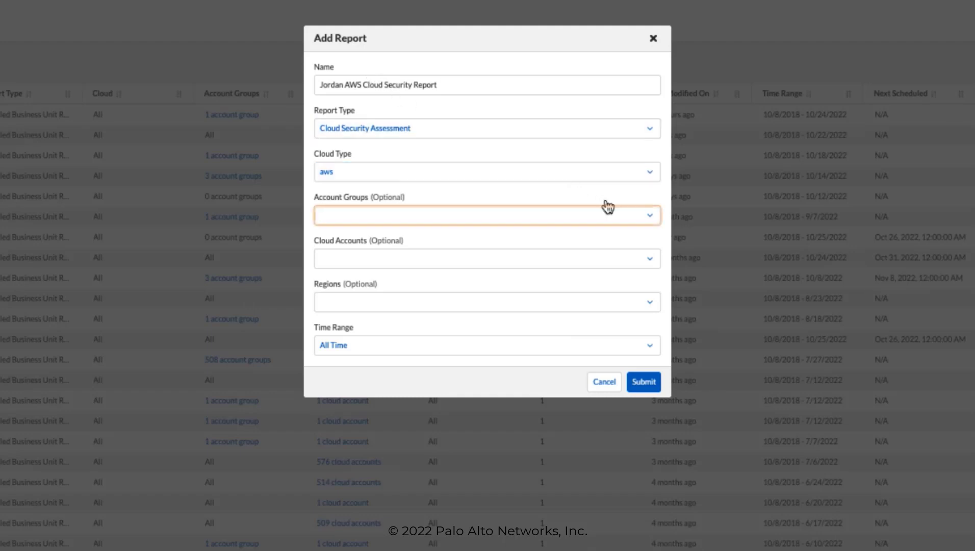
Step: Search the account groups for 'all' and select the JL-All group
{"action": "left_click", "coordinate": [645, 218]}
{"action": "type", "text": "all"}
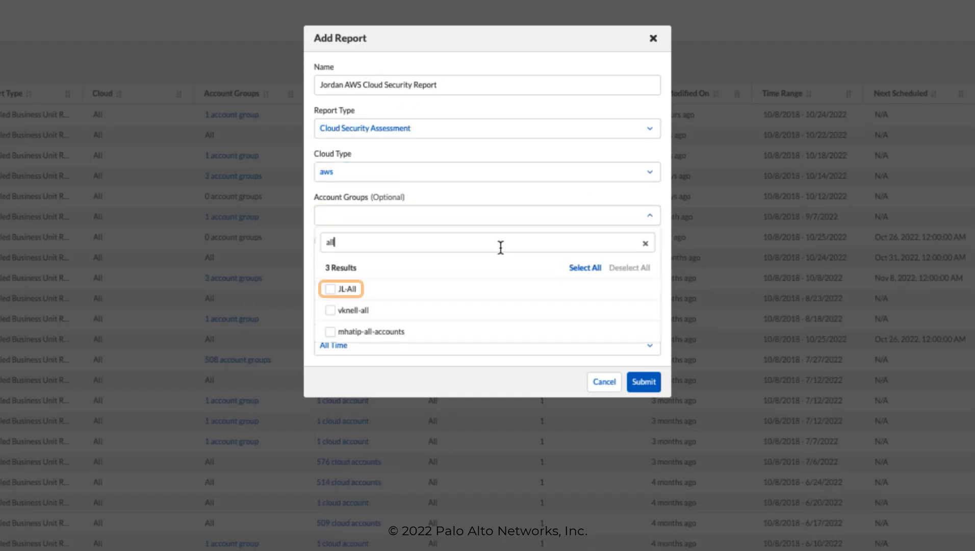
{"action": "left_click", "coordinate": [330, 289]}
{"action": "left_click", "coordinate": [310, 257]}
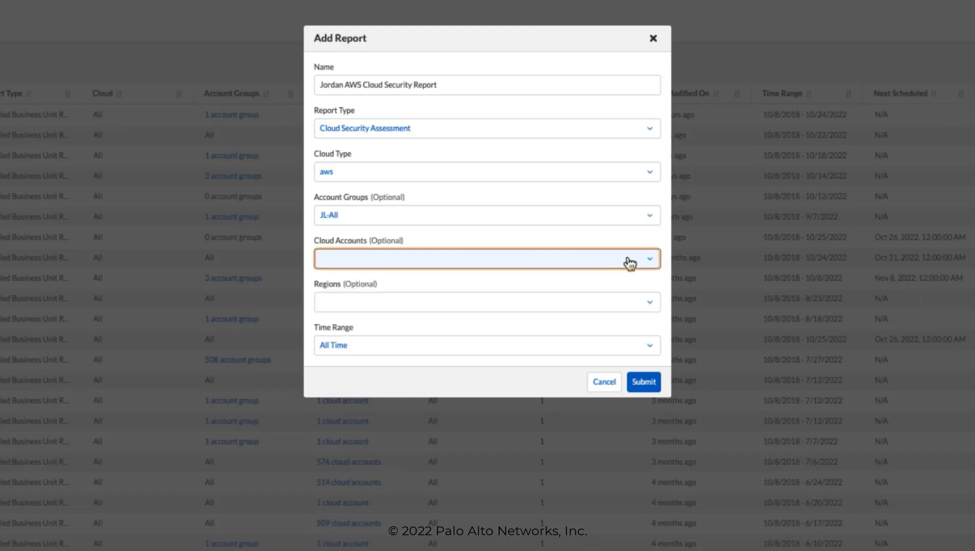
Step: Select all cloud accounts for the report
{"action": "left_click", "coordinate": [646, 264]}
{"action": "left_click", "coordinate": [588, 311]}
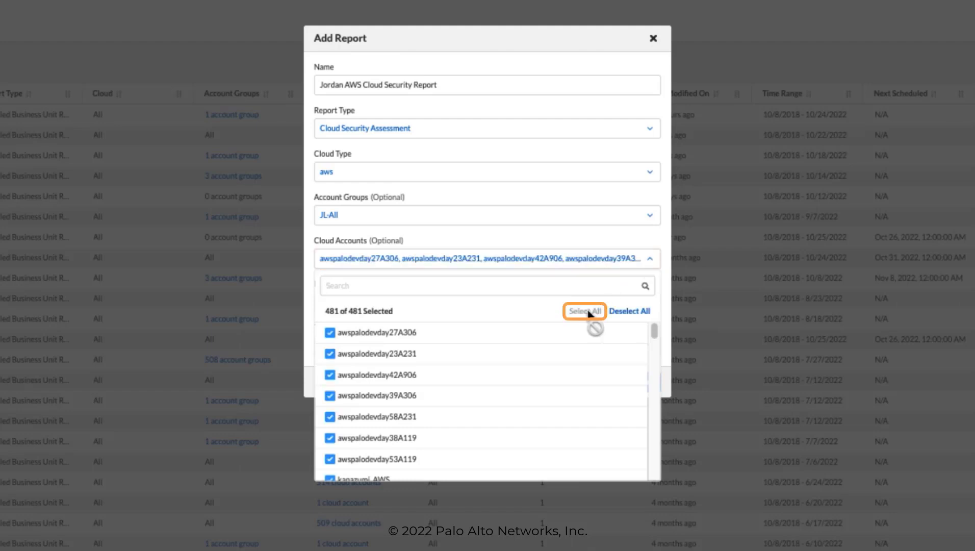
{"action": "left_click", "coordinate": [611, 243]}
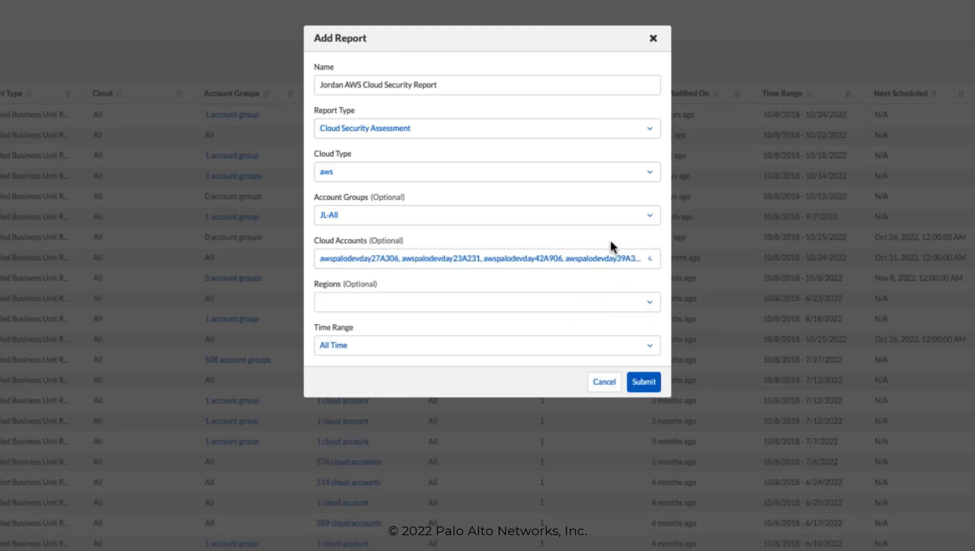
{"action": "key", "text": "Tab"}
Step: Select all regions for the report
{"action": "left_click", "coordinate": [648, 304]}
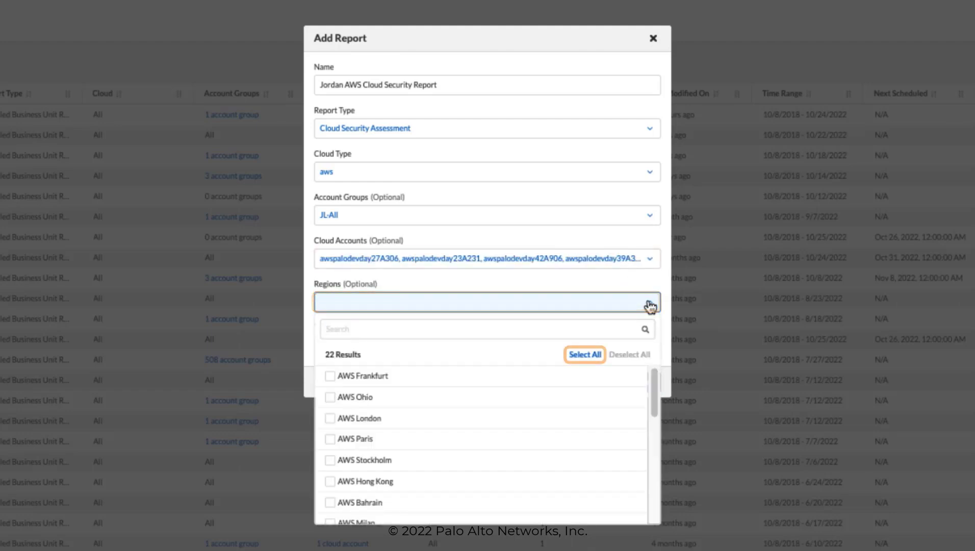
{"action": "left_click", "coordinate": [584, 354]}
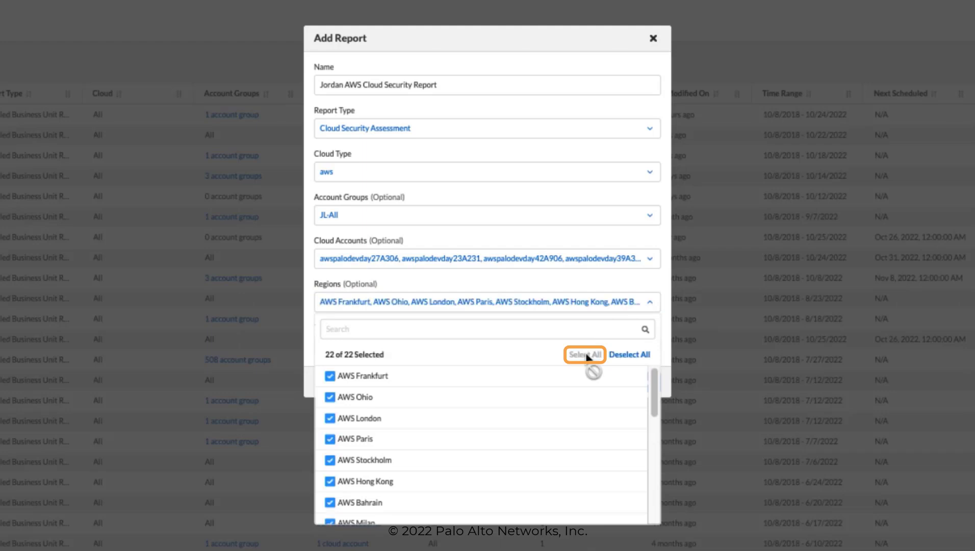
{"action": "left_click", "coordinate": [589, 288]}
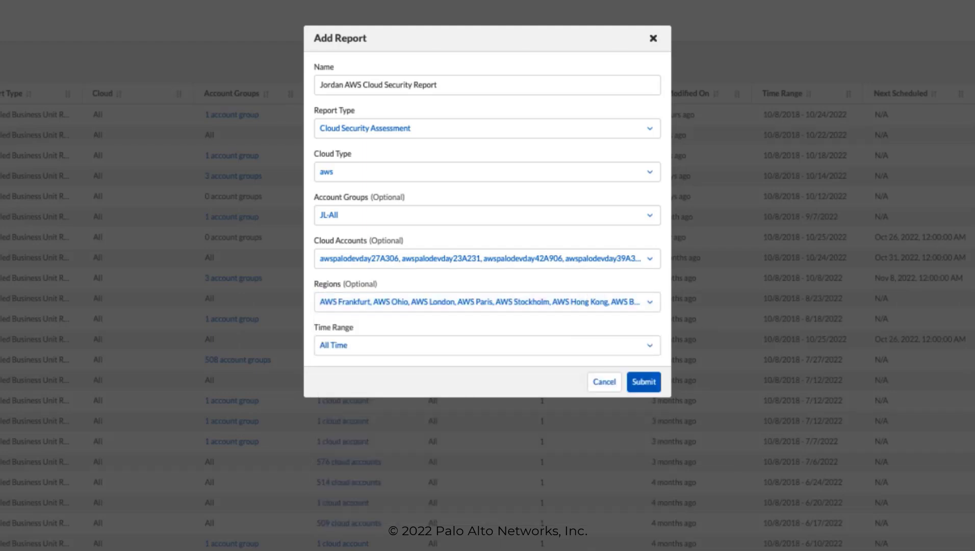
Step: Set the time range to Past 3 months and submit the report
{"action": "left_click", "coordinate": [650, 347]}
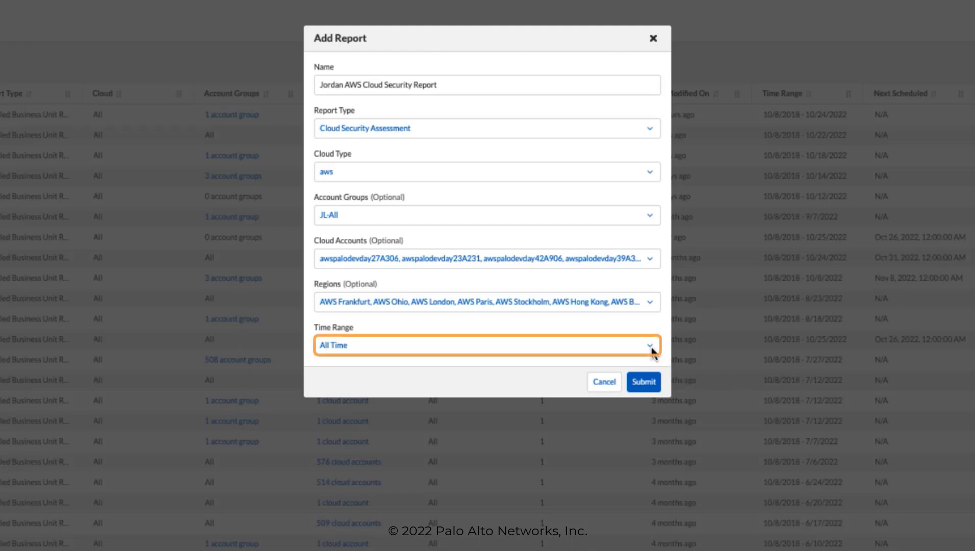
{"action": "left_click", "coordinate": [651, 348]}
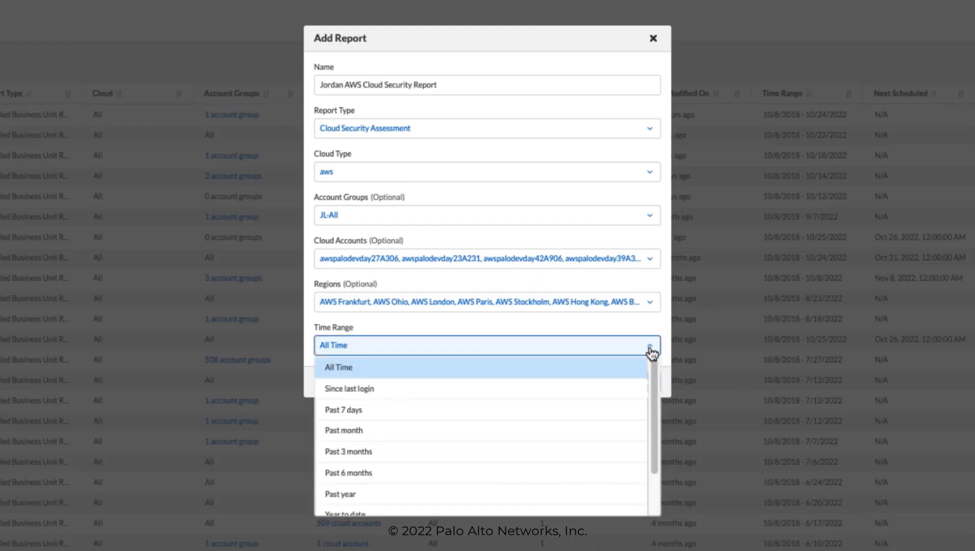
{"action": "left_click", "coordinate": [383, 455]}
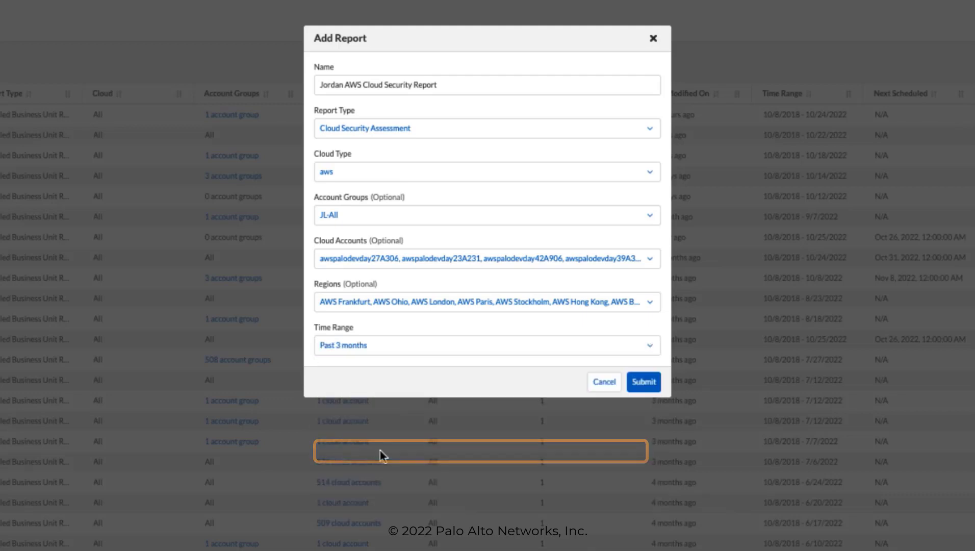
{"action": "left_click", "coordinate": [655, 386]}
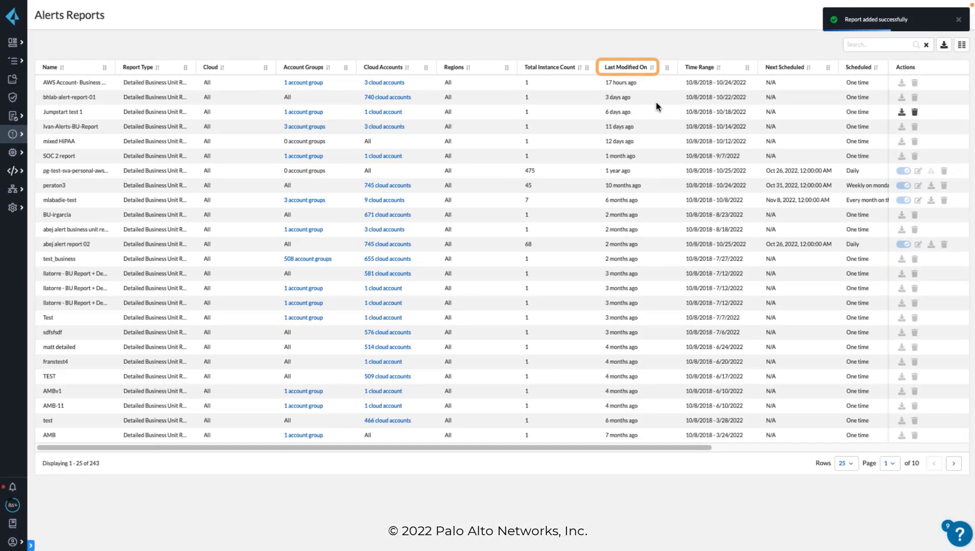
Step: Sort the reports by last modified date and download the new cloud security report
{"action": "left_click", "coordinate": [652, 69]}
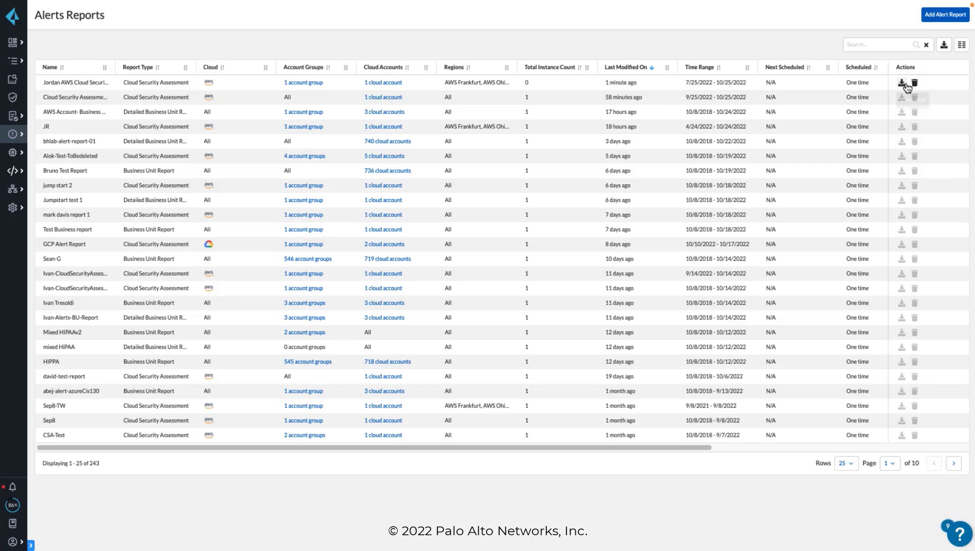
{"action": "left_click", "coordinate": [902, 83]}
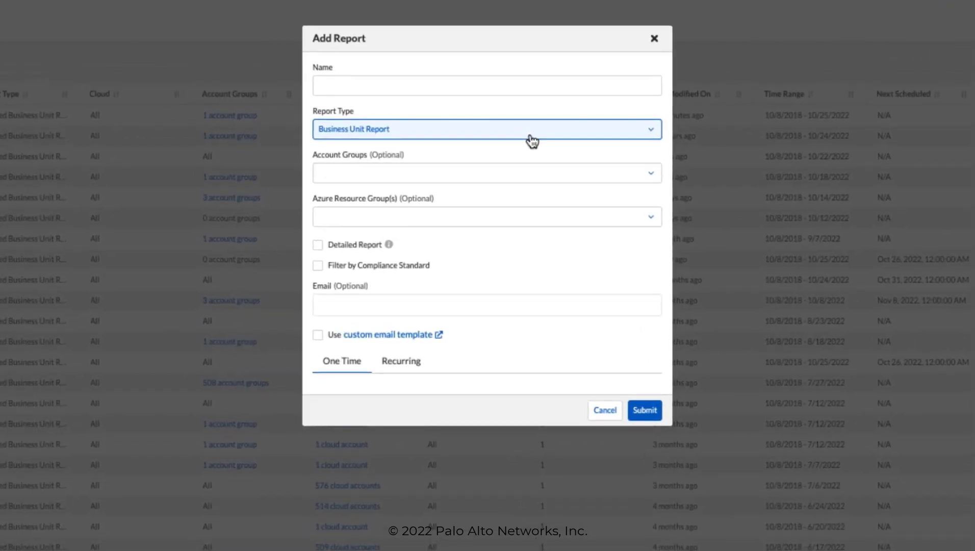
Step: Name a new Business Unit Report 'JL BUSINESS UNIT REPORT'
{"action": "left_click", "coordinate": [412, 85]}
{"action": "type", "text": "JL BUSINESS UNIT REPORT"}
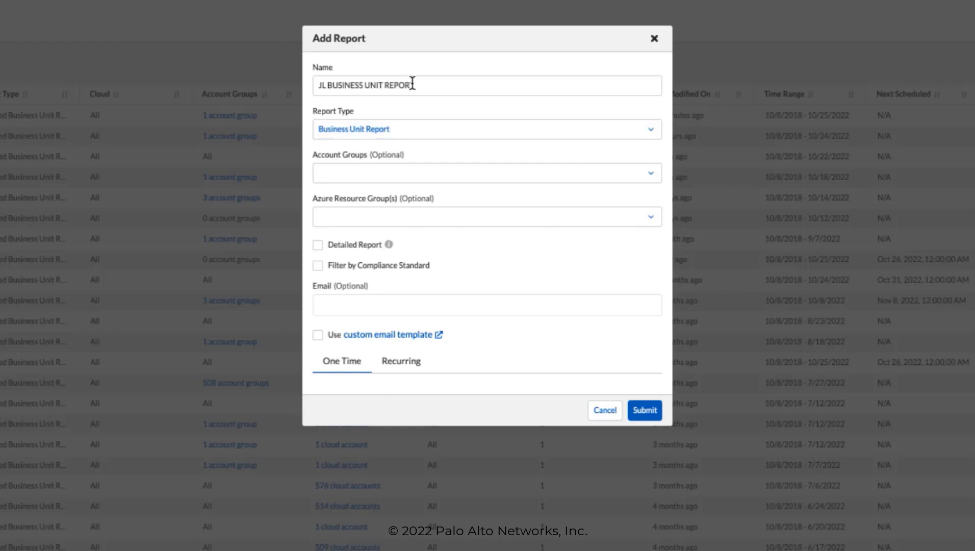
Step: Select the JL-All account group and enable the Detailed Report option
{"action": "left_click", "coordinate": [476, 173]}
{"action": "type", "text": "all"}
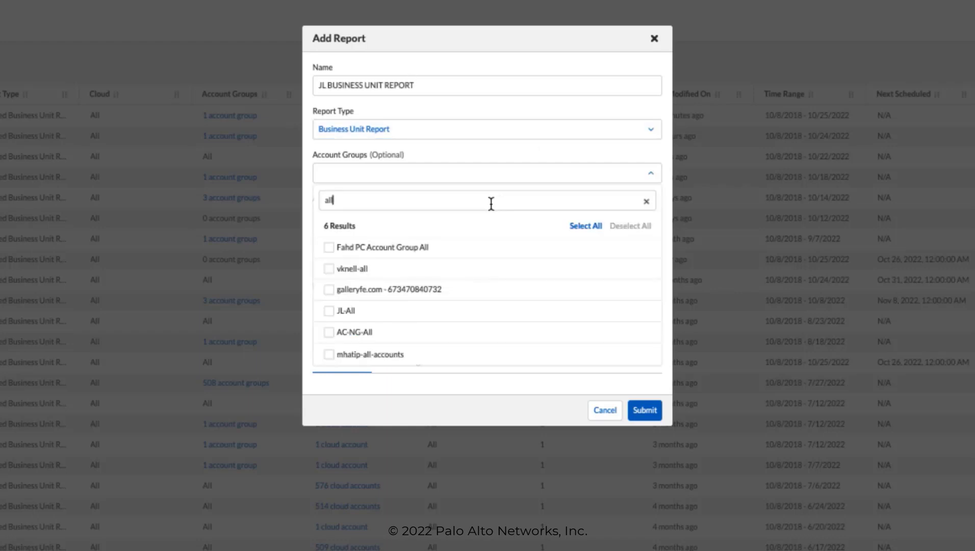
{"action": "left_click", "coordinate": [328, 312]}
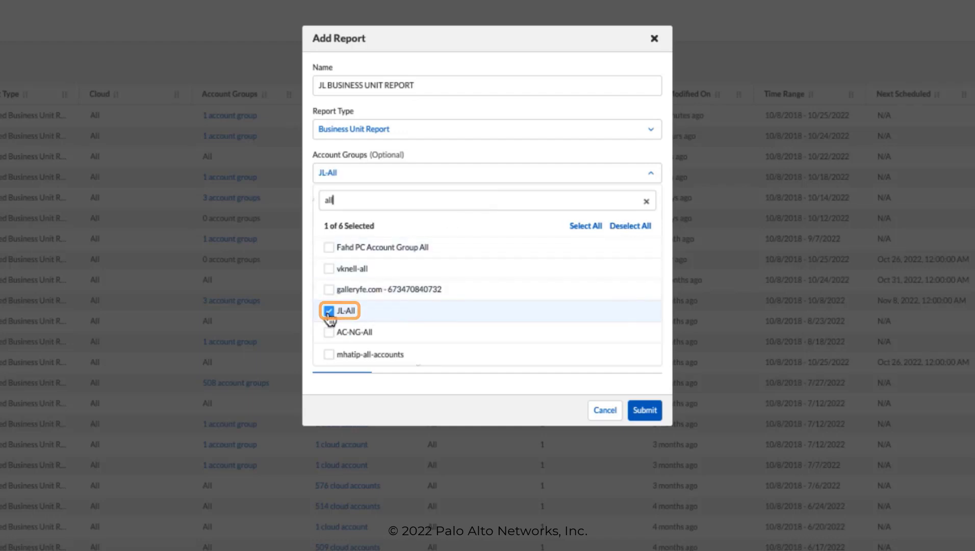
{"action": "left_click", "coordinate": [308, 306]}
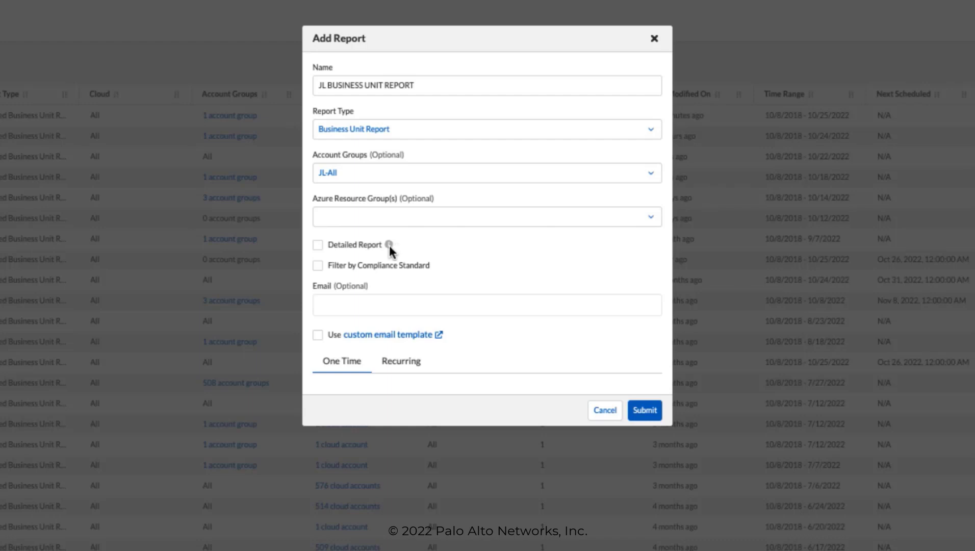
{"action": "mouse_move", "coordinate": [389, 245]}
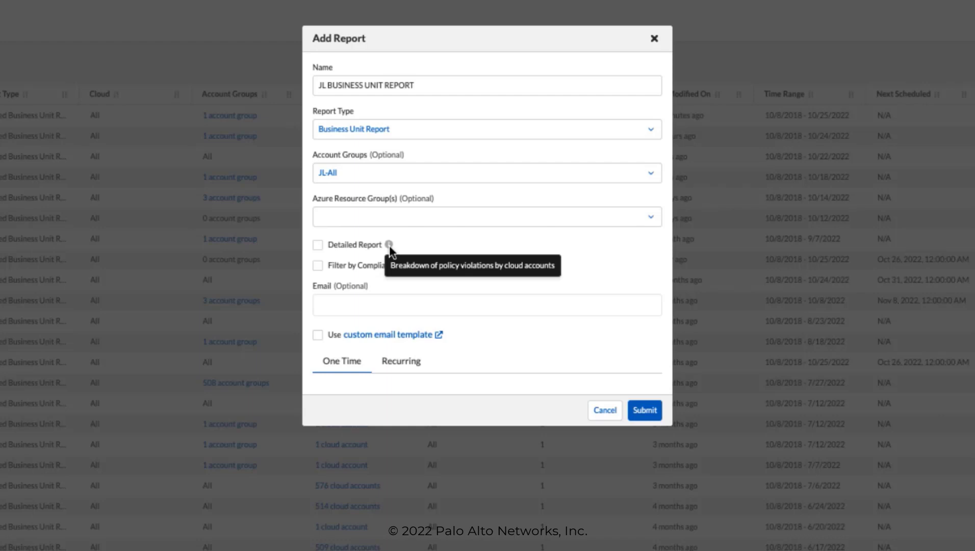
{"action": "left_click", "coordinate": [318, 246]}
{"action": "left_click", "coordinate": [318, 290]}
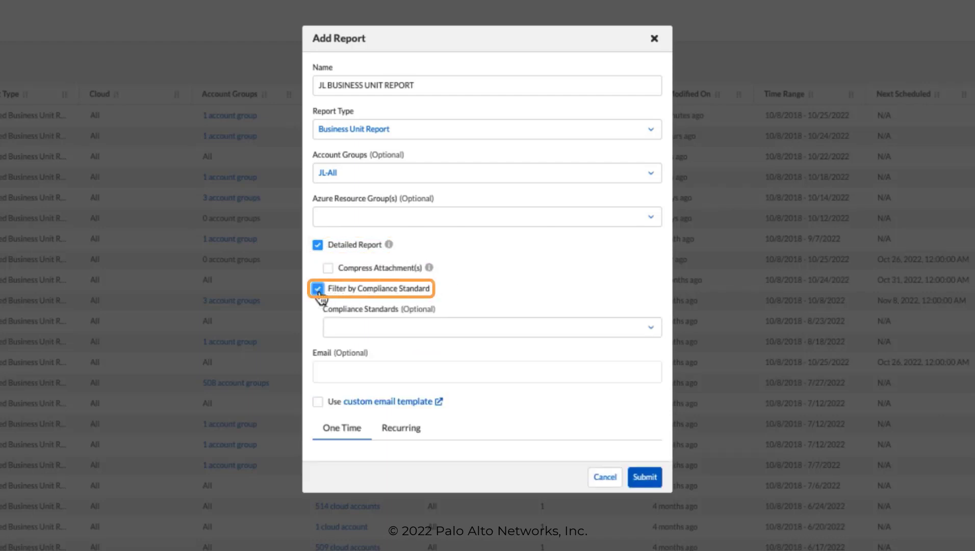
{"action": "left_click", "coordinate": [646, 329]}
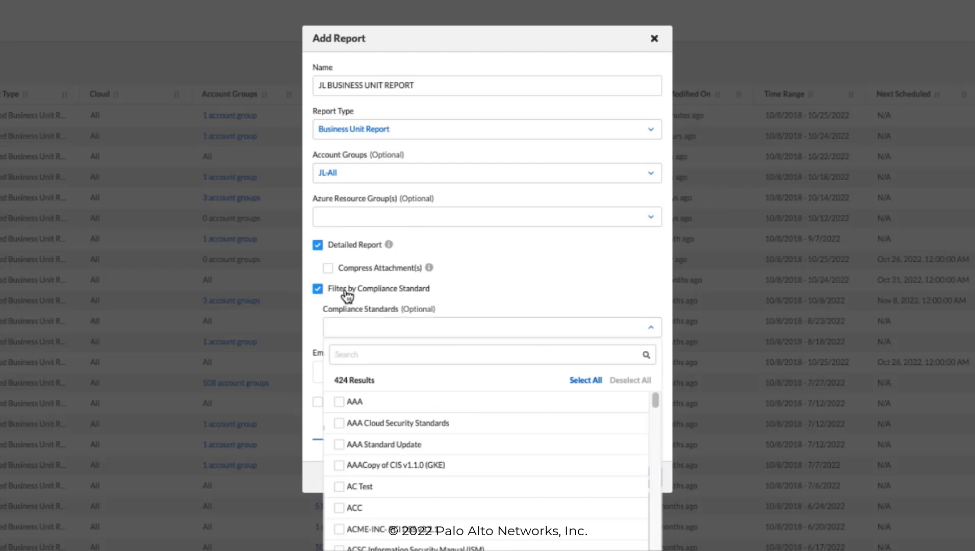
{"action": "left_click", "coordinate": [319, 291]}
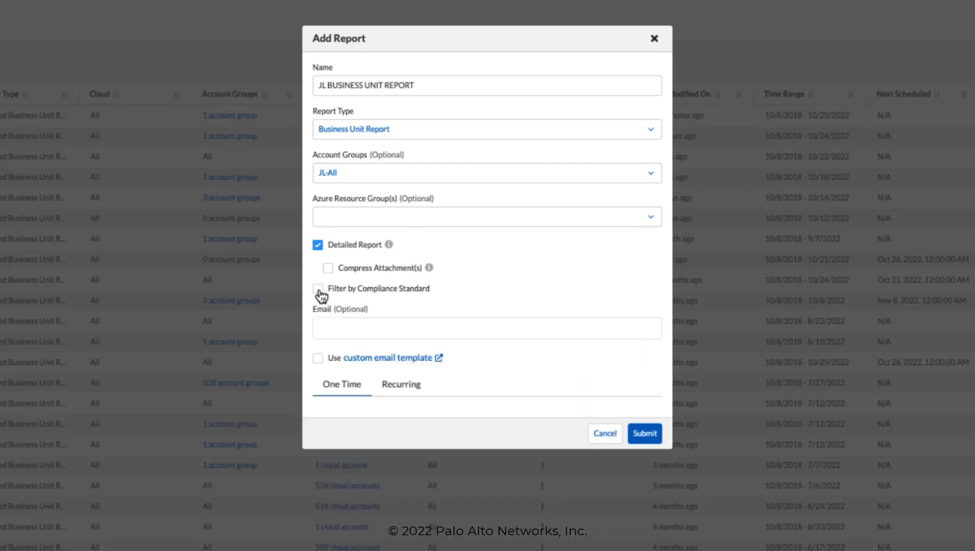
Step: Add a recipient e-mail address and submit the business unit report
{"action": "left_click", "coordinate": [391, 325]}
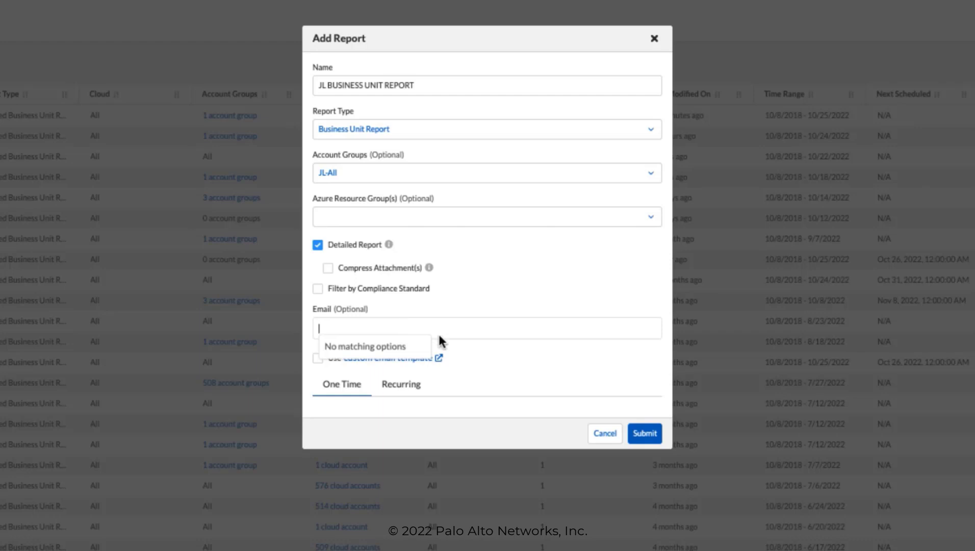
{"action": "key", "text": "Escape"}
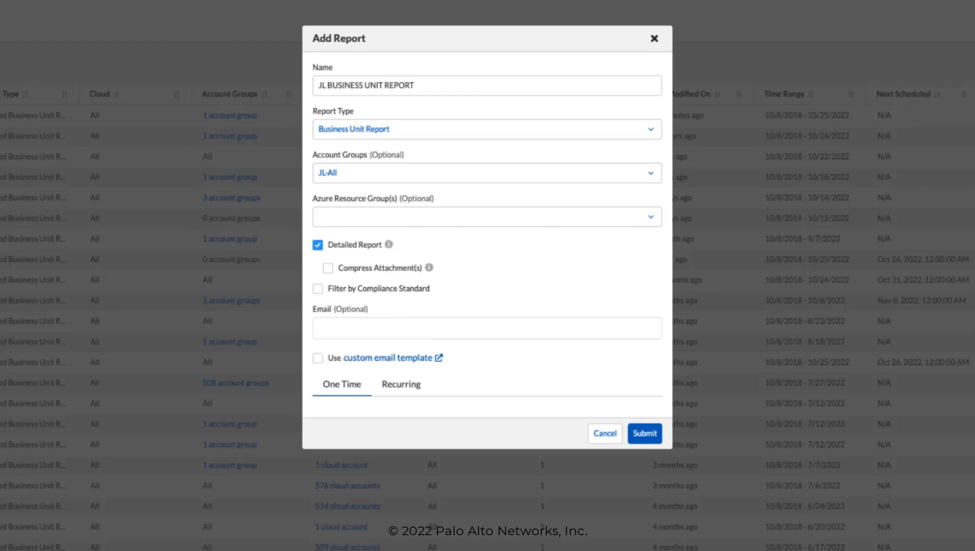
{"action": "left_click", "coordinate": [439, 331]}
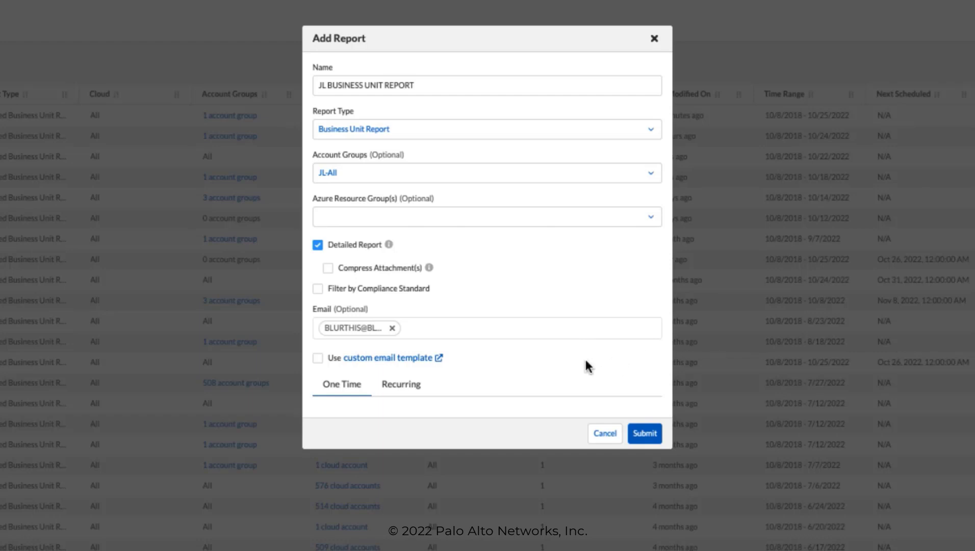
{"action": "left_click", "coordinate": [645, 433]}
{"action": "left_click", "coordinate": [648, 431]}
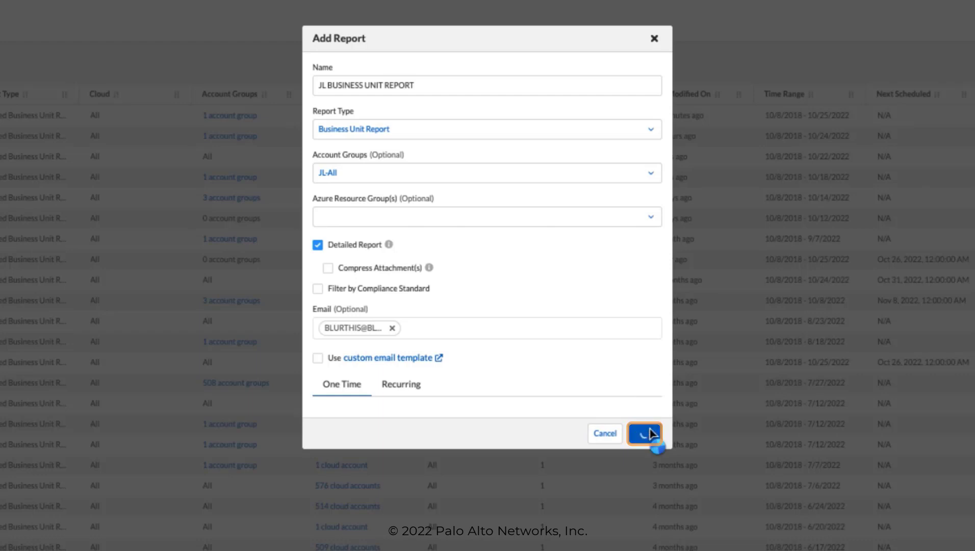